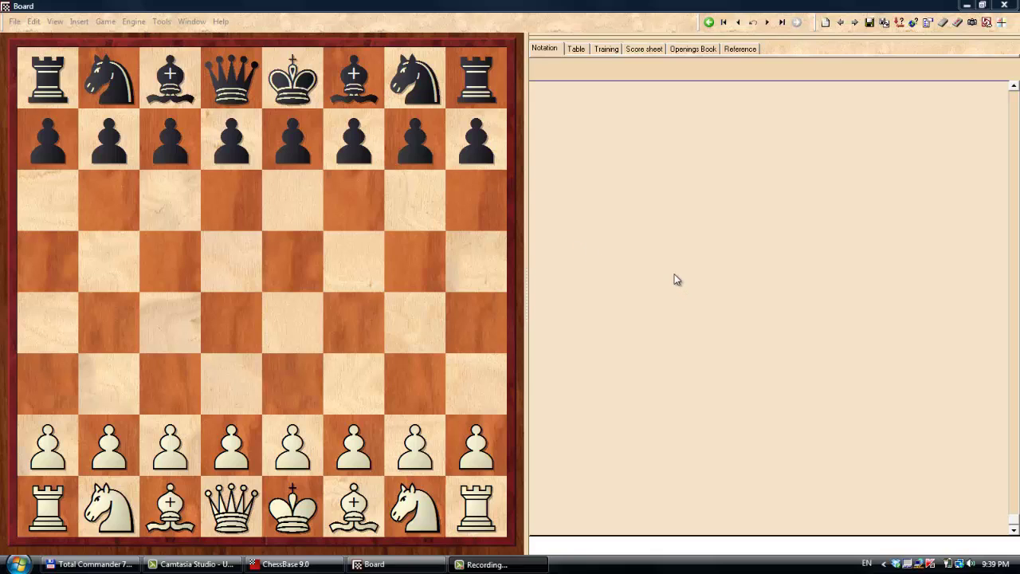
Play 1.d4 c5 2.d5 Nf6 on the board
left_click_drag(231, 446, 231, 323)
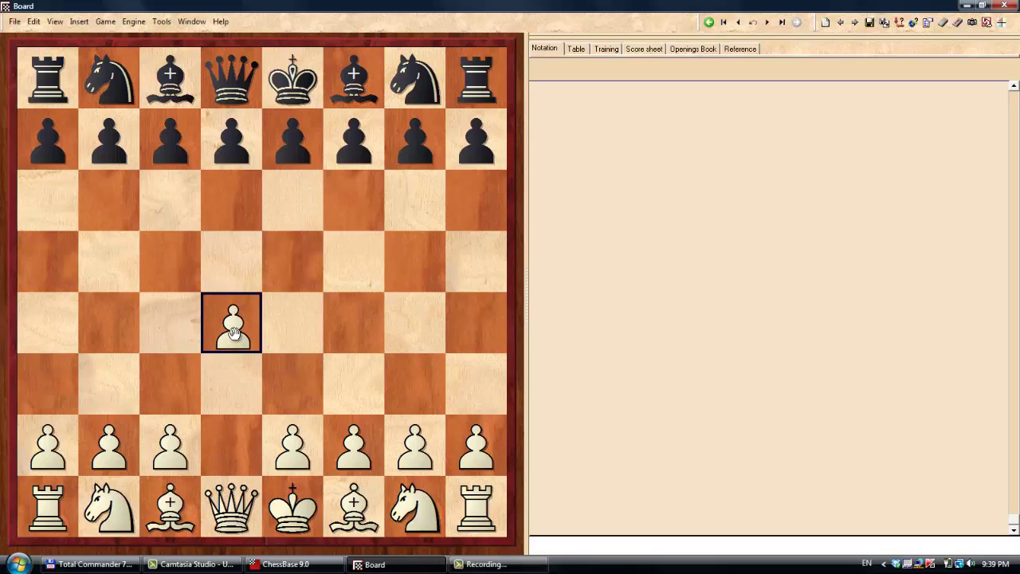
left_click_drag(170, 136, 169, 271)
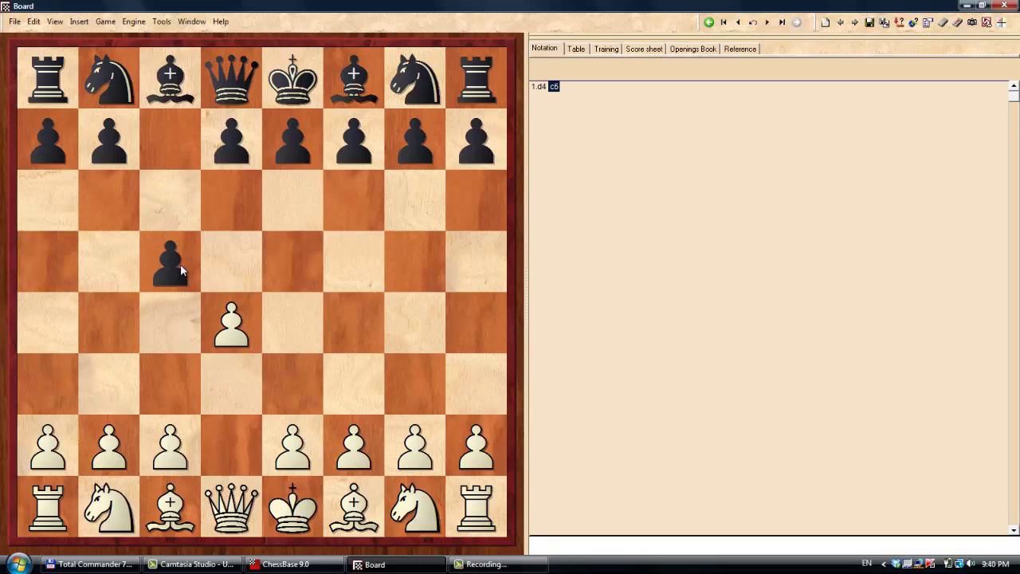
left_click_drag(231, 323, 231, 271)
mouse_move(292, 144)
left_mouse_down()
mouse_move(290, 199)
mouse_move(292, 143)
left_mouse_up()
left_click_drag(413, 87, 354, 199)
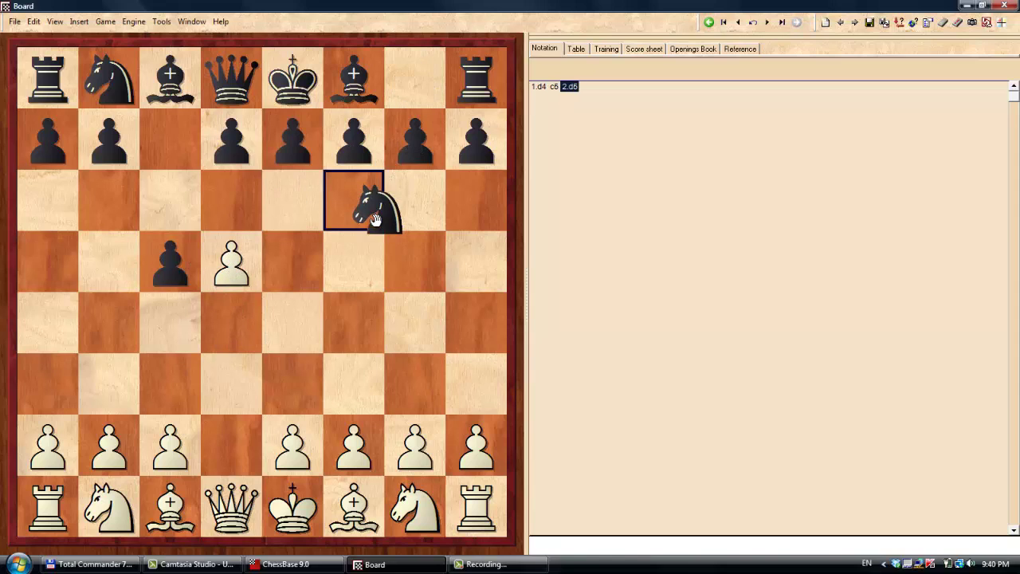
Take back 2...Nf6 and overwrite it with 2...e6
key("Left")
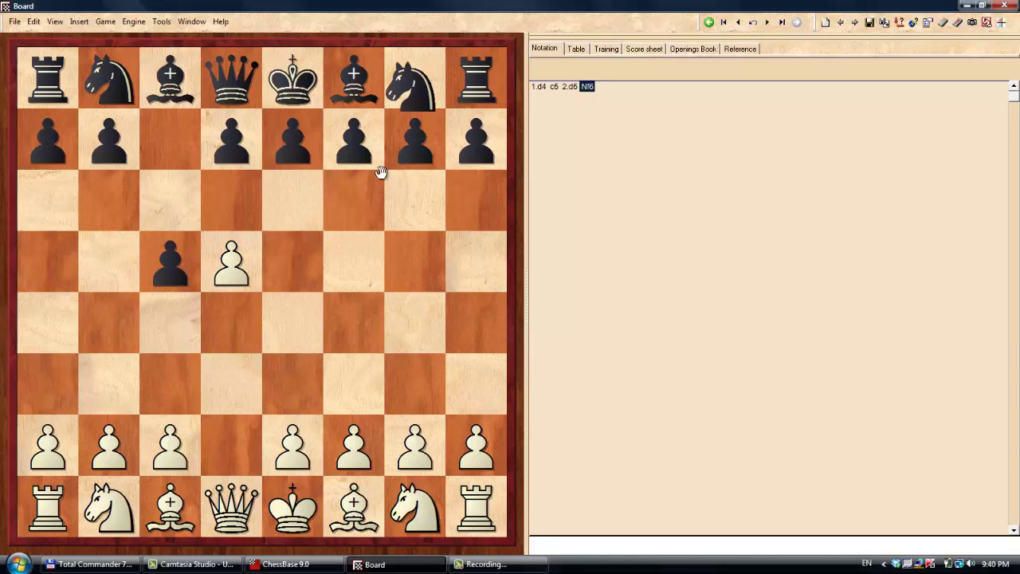
left_click_drag(296, 147, 292, 199)
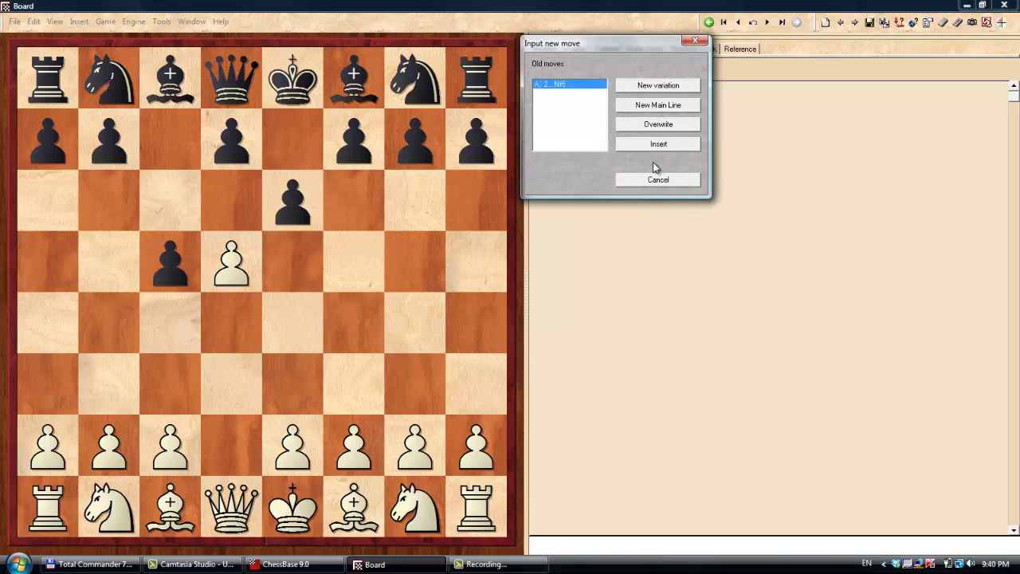
left_click(658, 125)
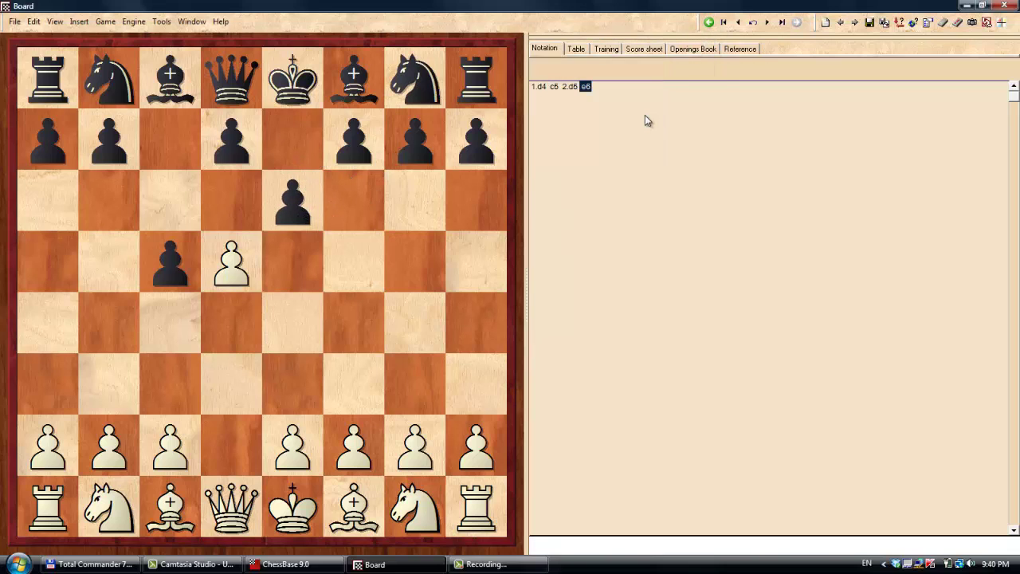
Continue the main line with 3.Nc3 Nf6 4.e4
left_click_drag(196, 423, 271, 331)
left_click_drag(110, 506, 169, 396)
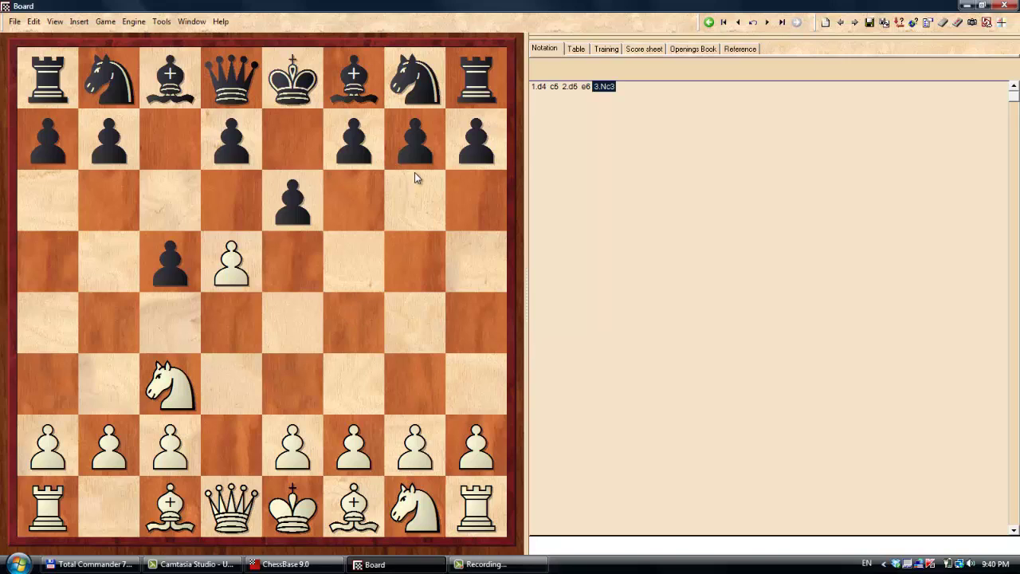
left_click_drag(418, 86, 365, 209)
left_click_drag(298, 437, 297, 341)
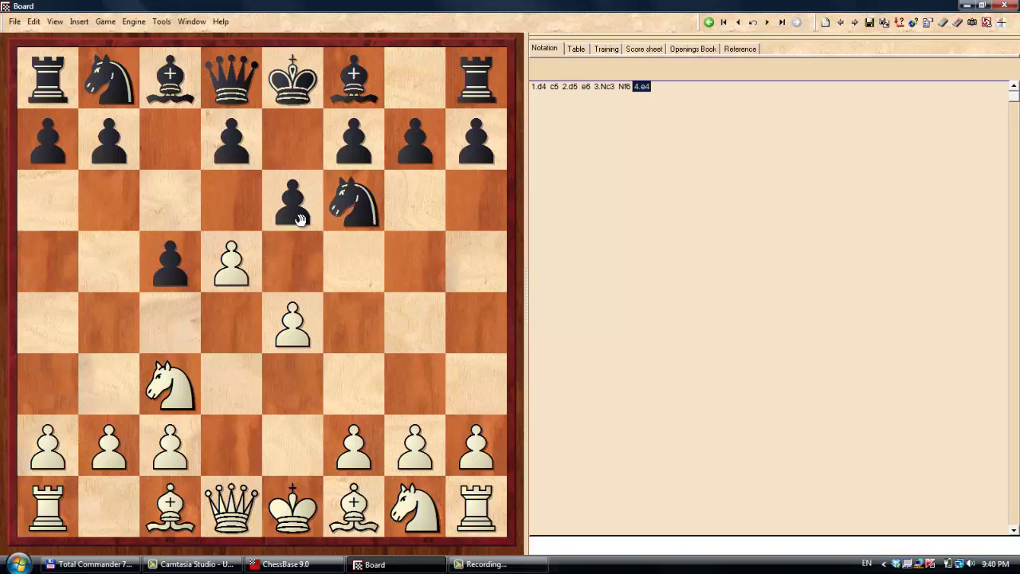
Add 4...exd5 5.e5 Ne4 6.Nxd5 to the main line
left_click_drag(297, 221, 245, 279)
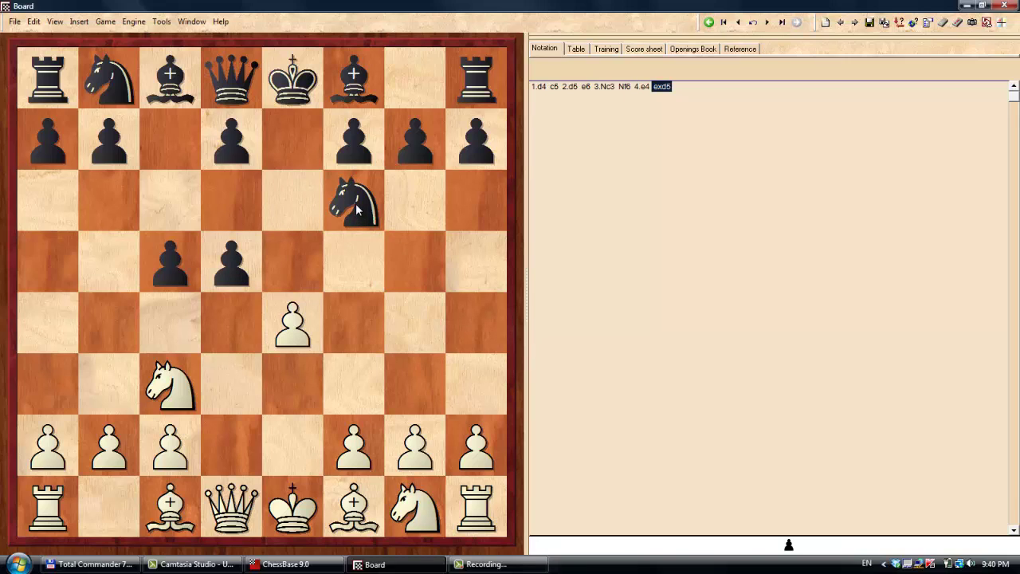
left_click_drag(300, 342, 301, 281)
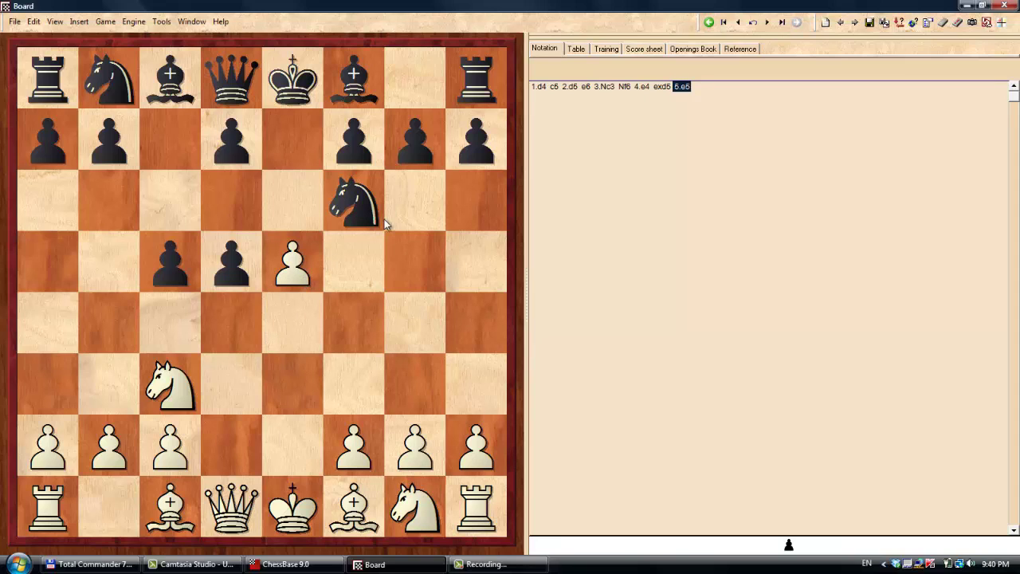
left_click_drag(369, 239, 289, 330)
left_click_drag(182, 384, 227, 271)
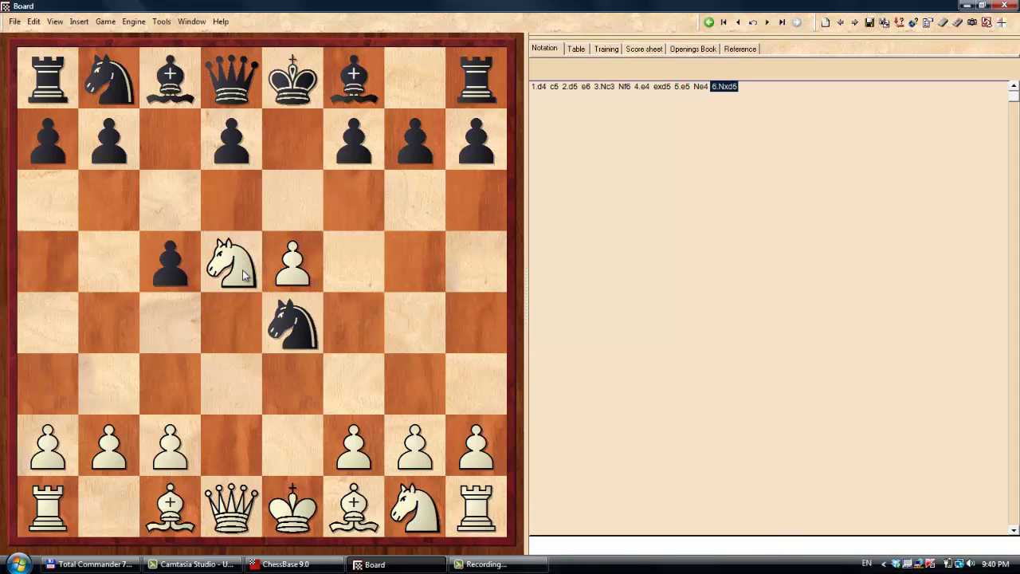
key("Left")
key("Left")
Make 5...Ng8 a new main line and follow it with 6.Nxd5
left_click_drag(346, 228, 413, 80)
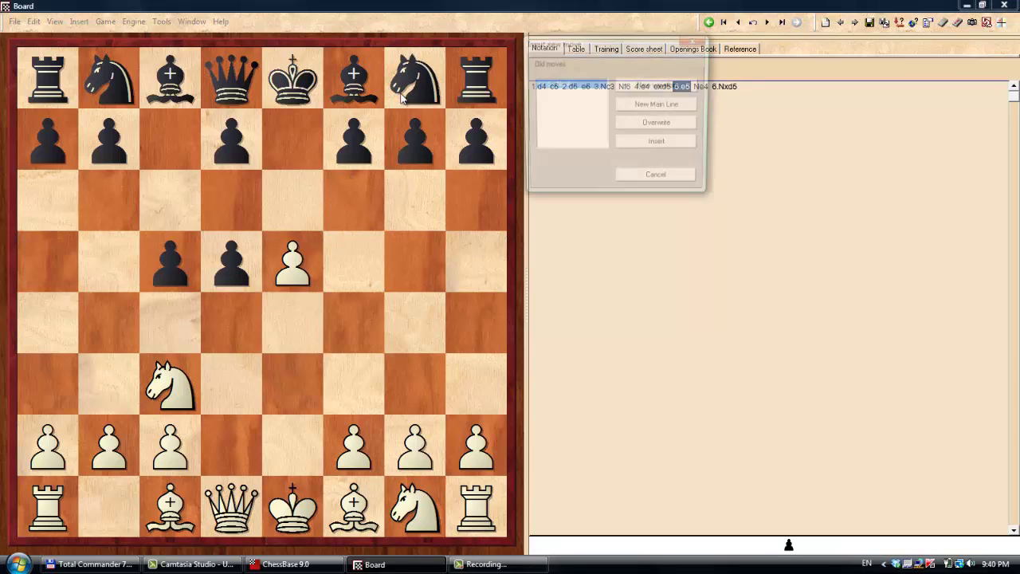
left_click(659, 105)
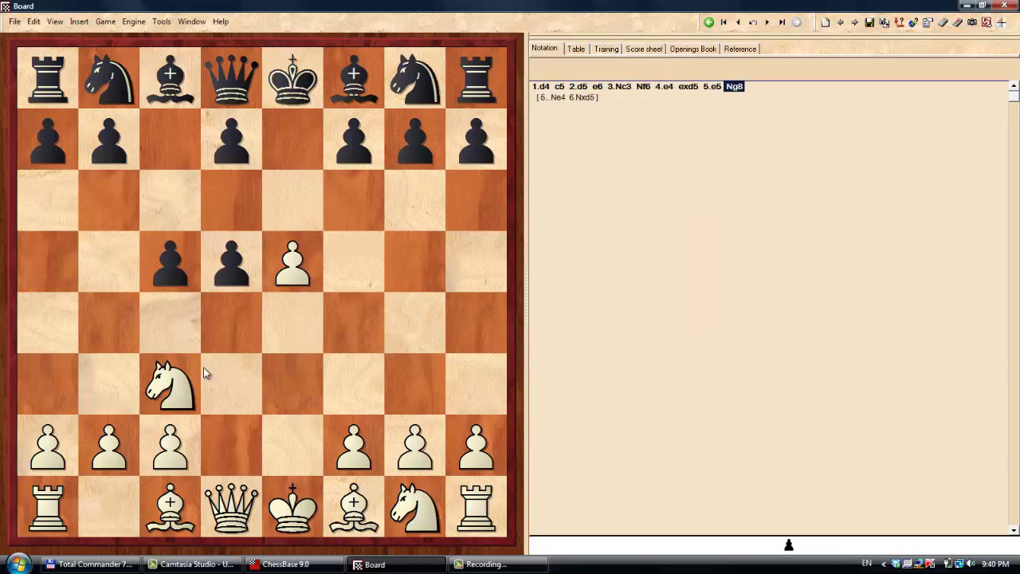
left_click_drag(200, 377, 243, 271)
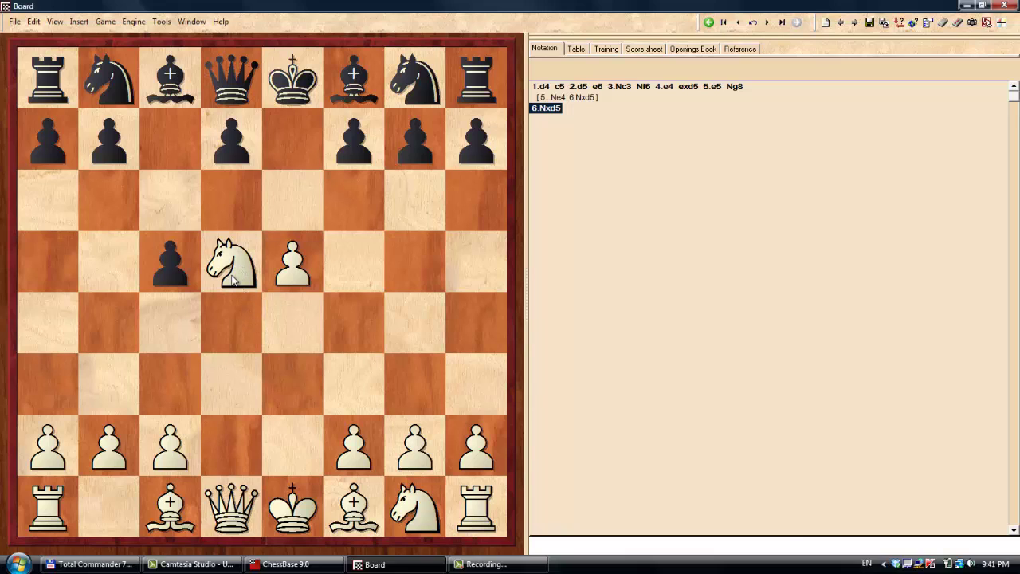
Promote 5...d4 to the main line and continue 6.exf6 dxc3 7.Qe2+
key("Left")
key("Left")
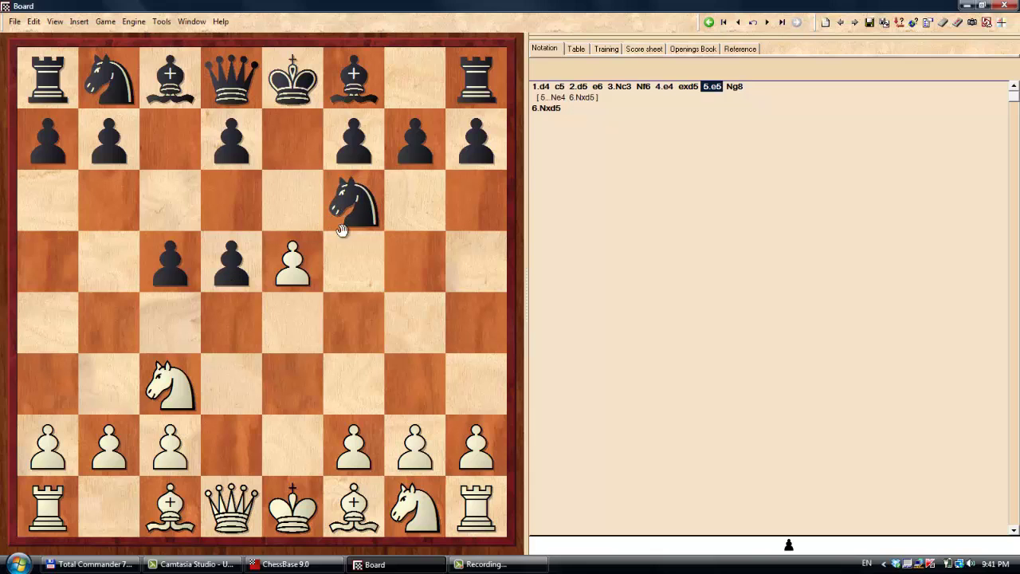
left_click_drag(244, 277, 239, 348)
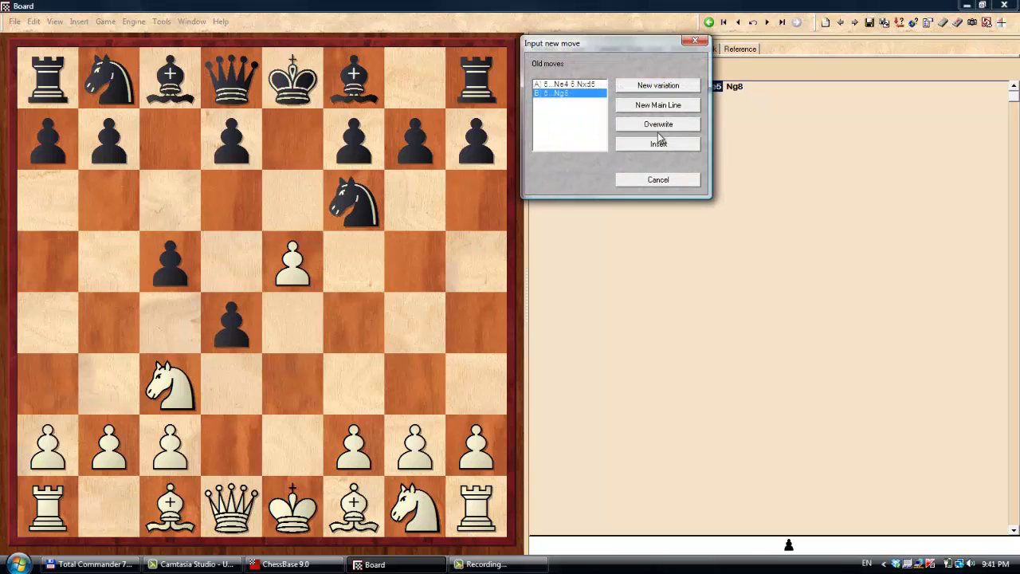
left_click(672, 106)
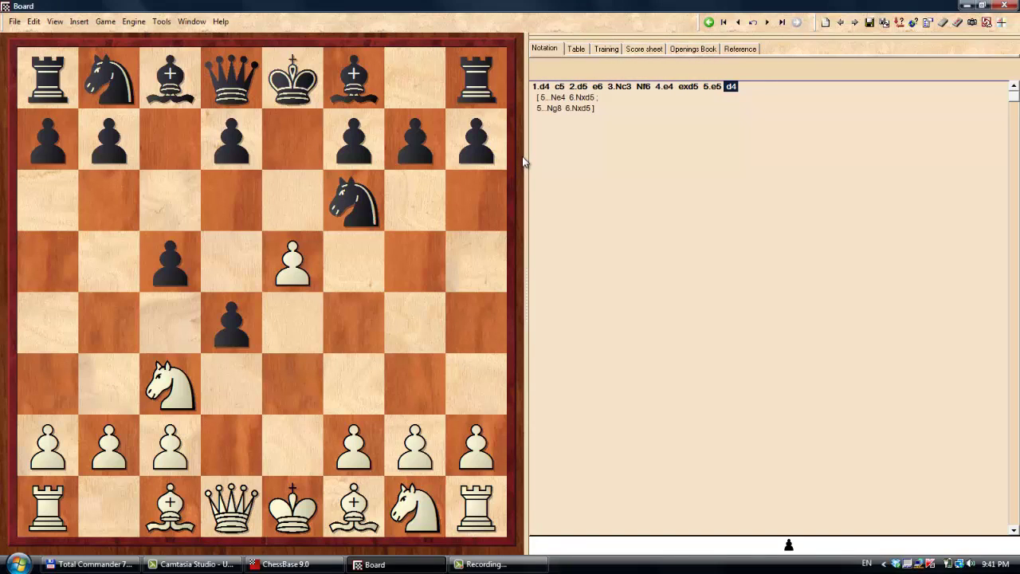
left_click(333, 229)
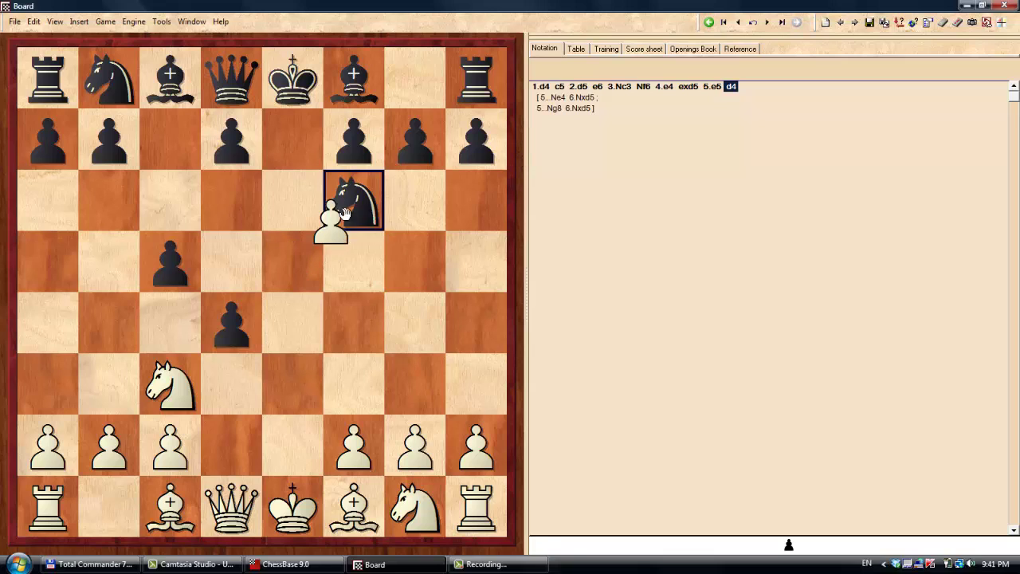
left_click(191, 368)
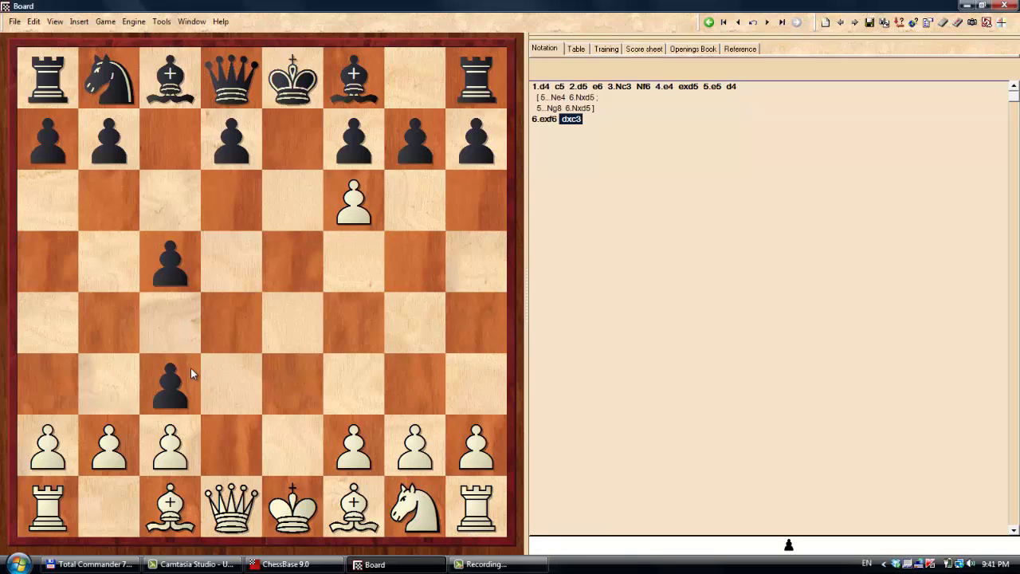
left_click_drag(239, 496, 293, 446)
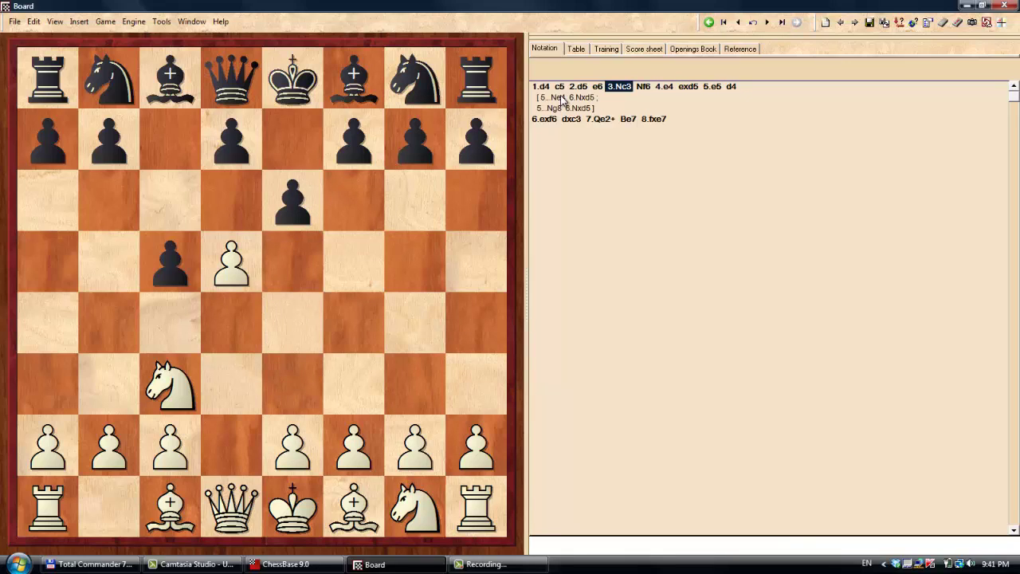
Add 4...Nf6 5.e4 as a side variation instead of 4...Ne7
key("Right")
key("Left")
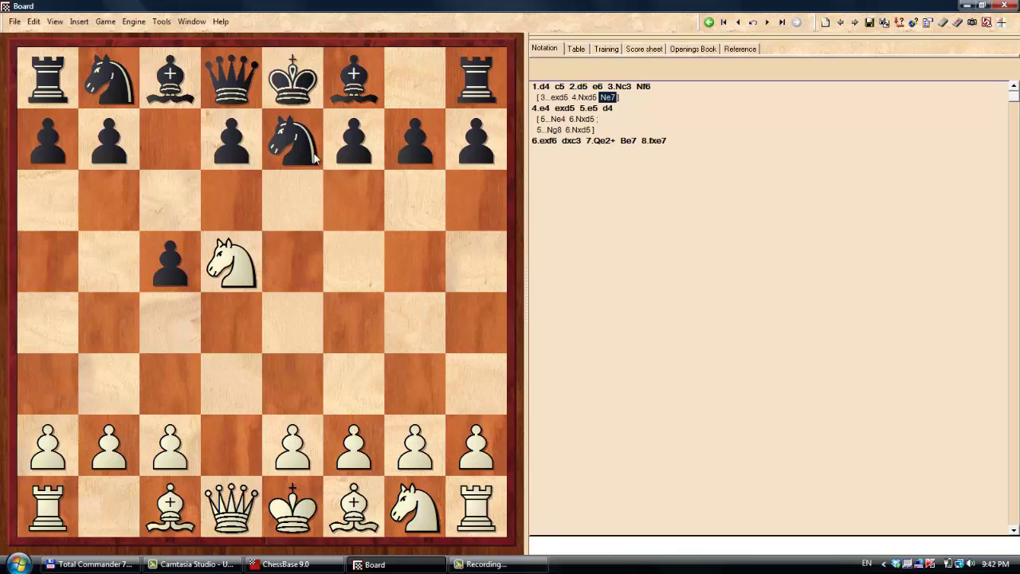
key("Left")
left_click_drag(390, 96, 355, 220)
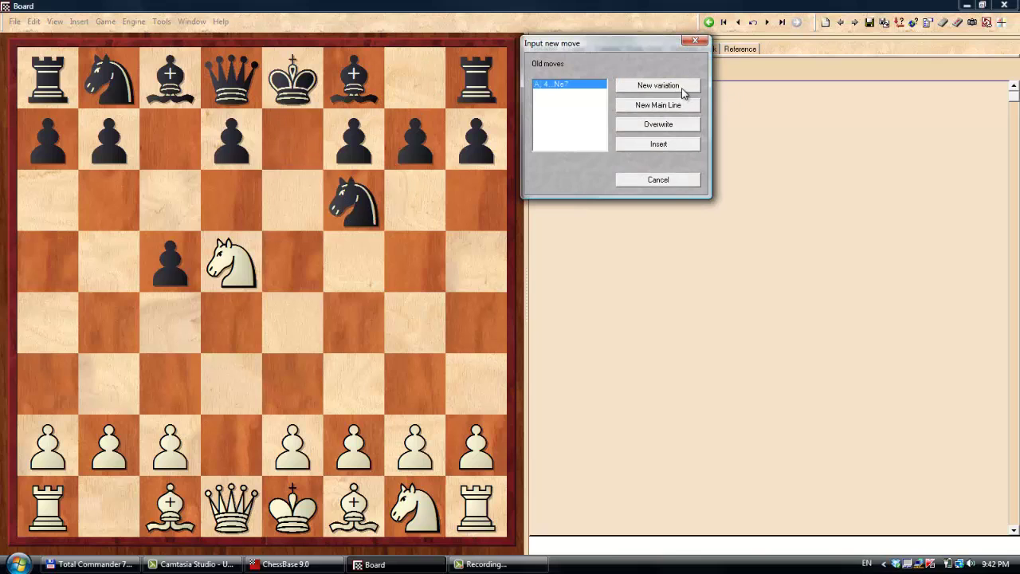
left_click(683, 87)
left_click_drag(170, 511, 701, 328)
left_click_drag(293, 444, 293, 323)
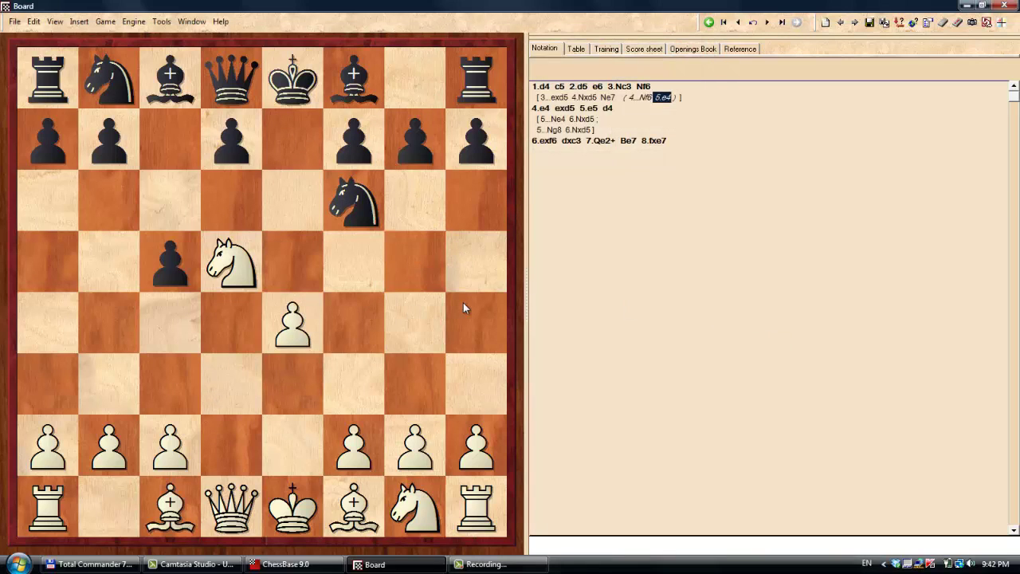
Extend the 4...Ne7 line with 5.Bg5 h6 6.Bh4
key("Left")
key("Left")
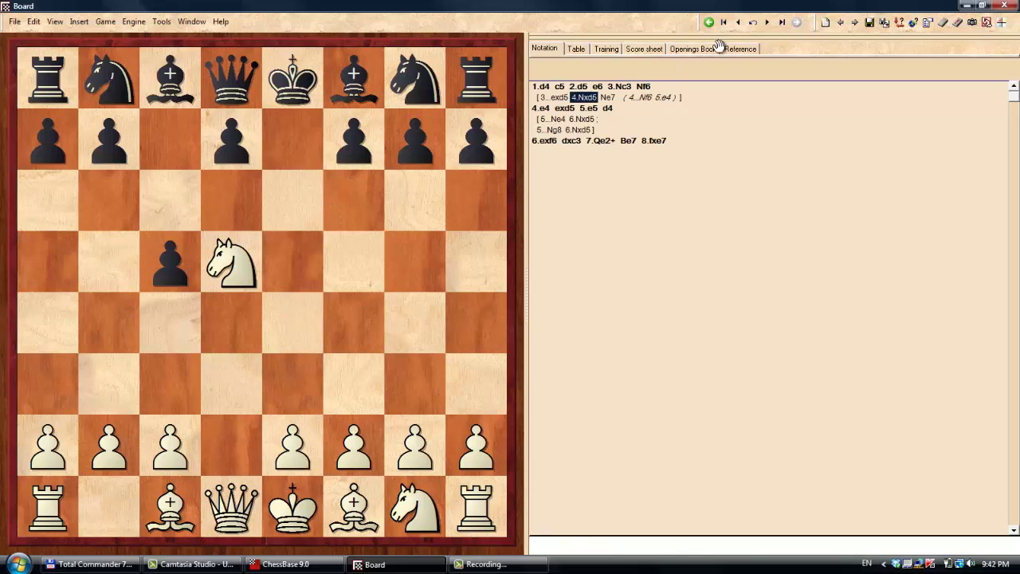
left_click(612, 97)
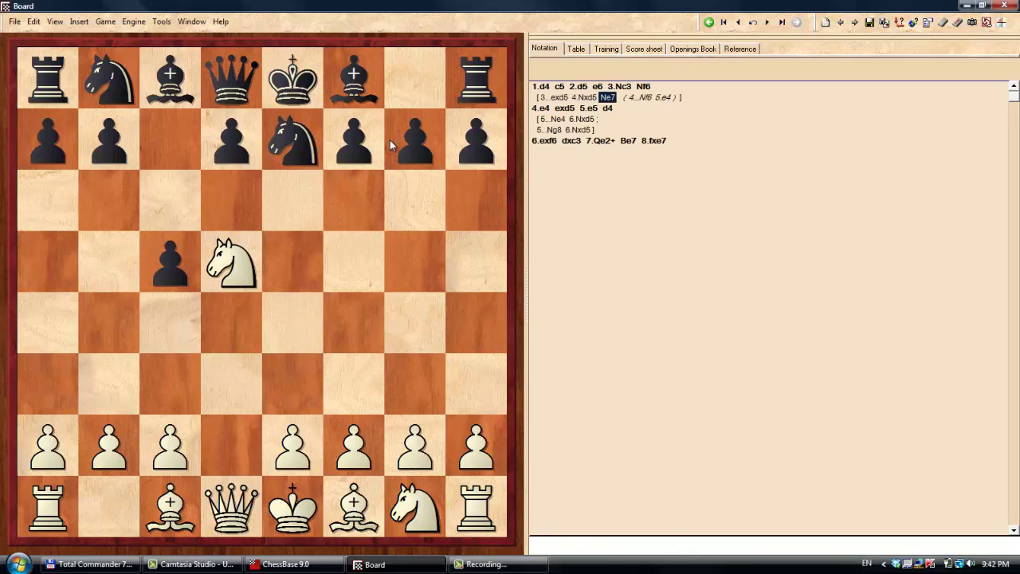
left_click_drag(170, 507, 399, 279)
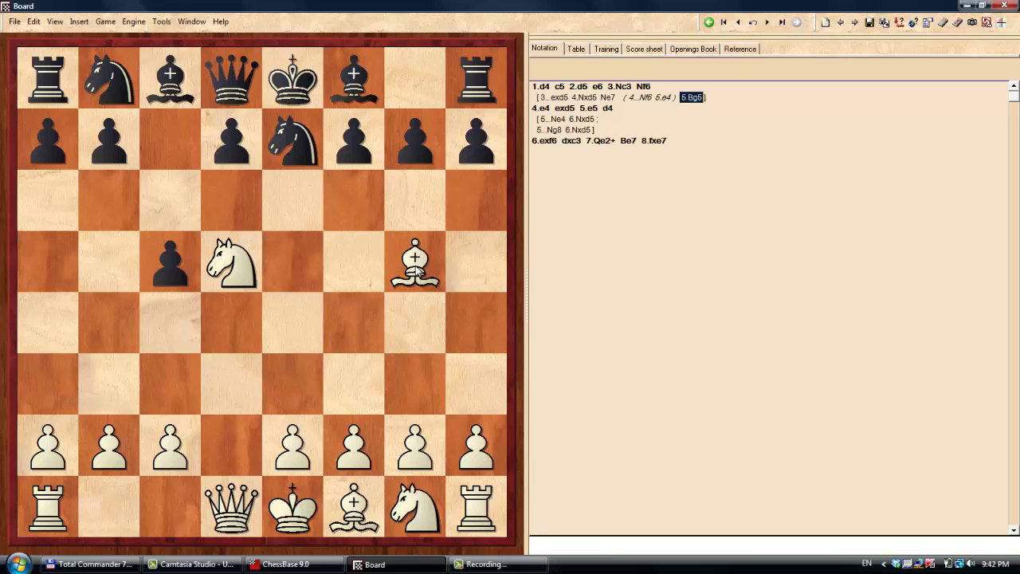
left_click_drag(476, 142, 479, 201)
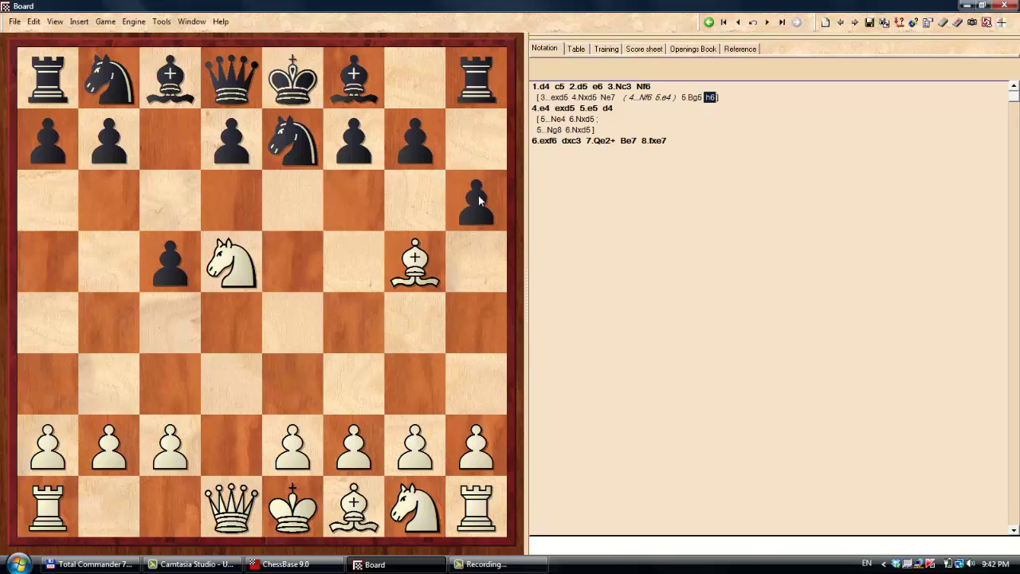
left_click_drag(416, 262, 476, 323)
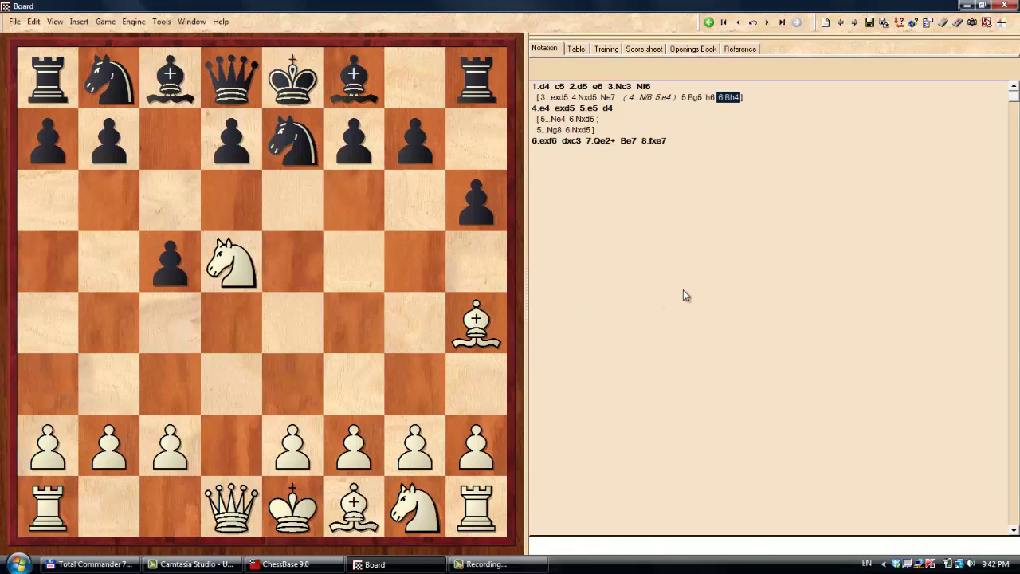
Record 6.Bf6 as a new variation and demonstrate follow-up knight and pawn moves
key("Left")
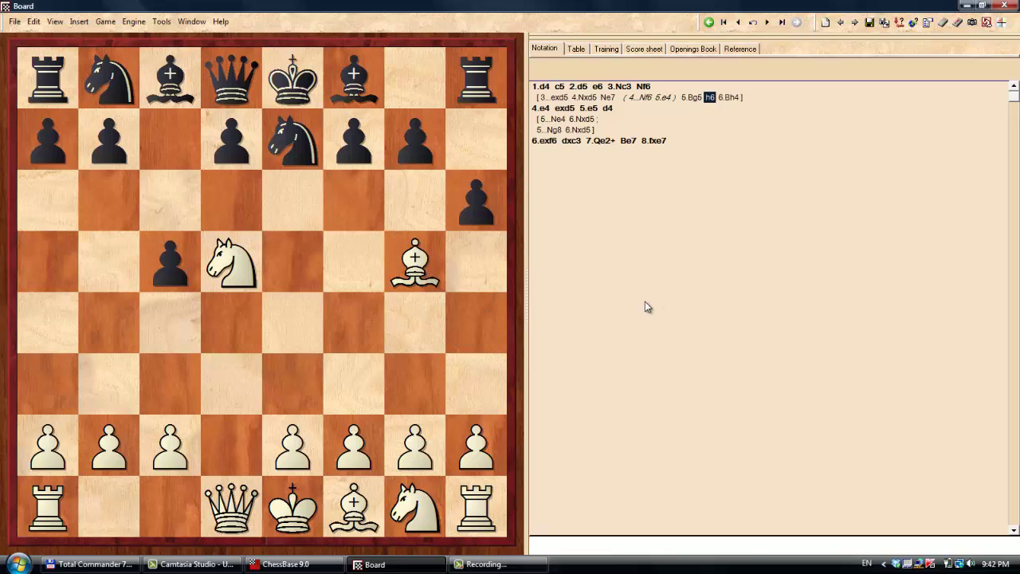
left_click_drag(428, 277, 356, 209)
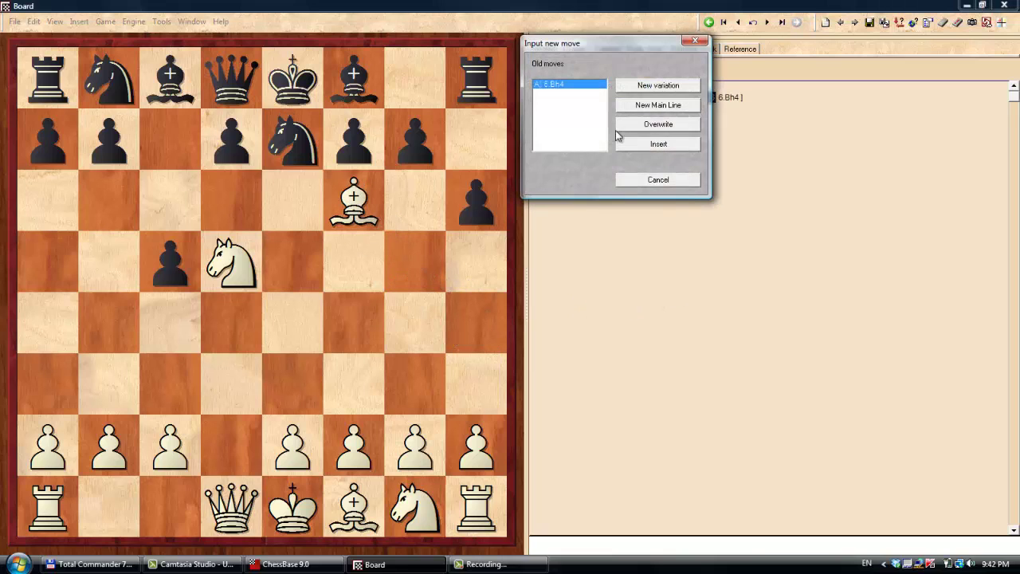
left_click(658, 86)
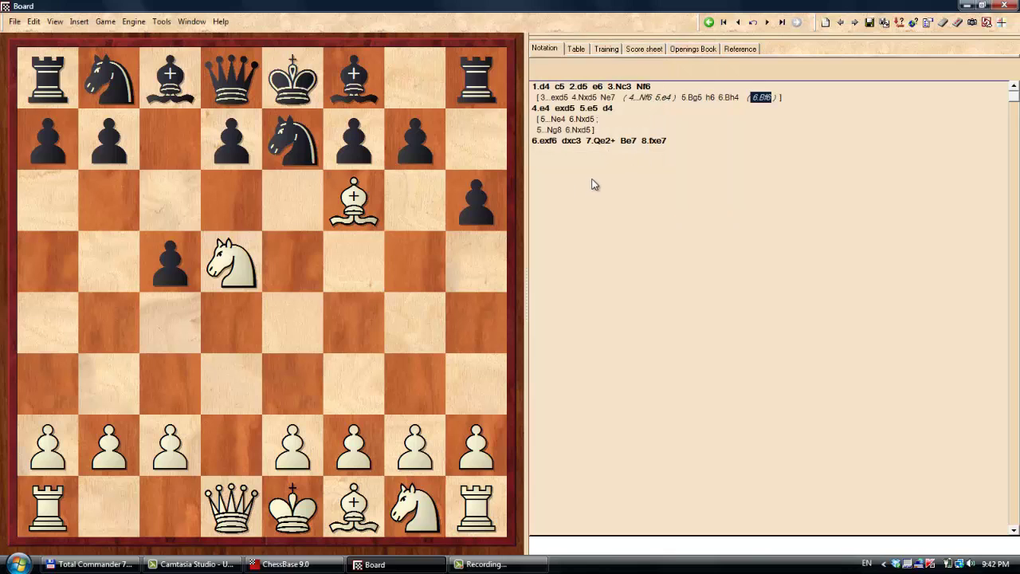
left_click_drag(224, 271, 283, 136)
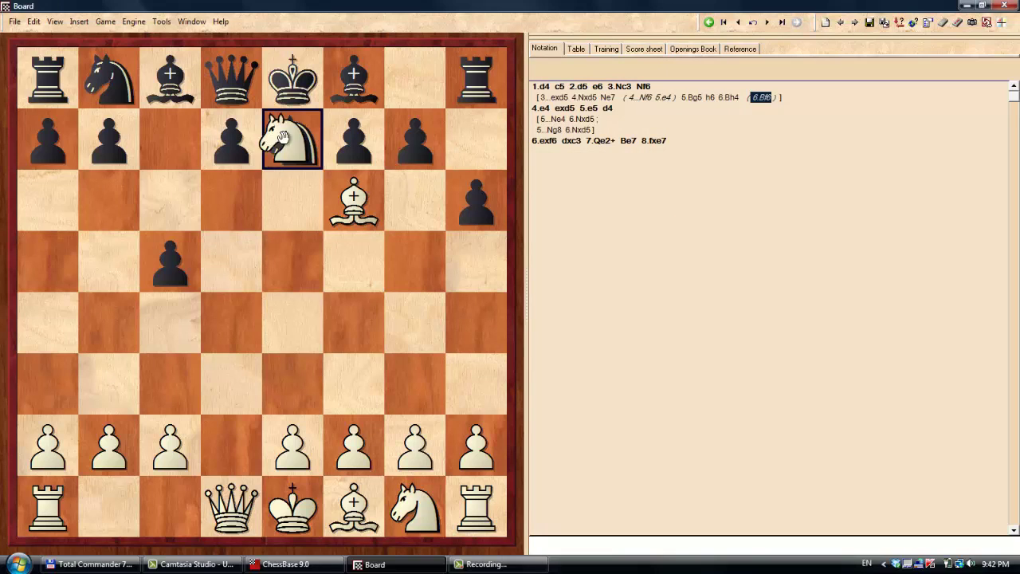
left_click_drag(382, 194, 476, 323)
mouse_move(431, 147)
left_mouse_down()
mouse_move(431, 271)
mouse_move(414, 140)
left_mouse_up()
left_click_drag(225, 268, 668, 280)
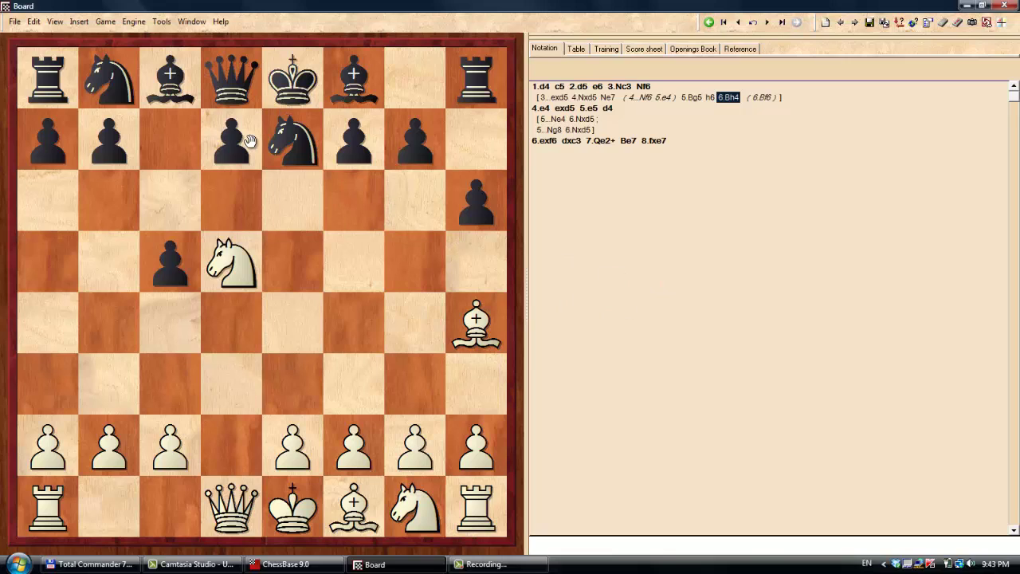
Enter 6...Qa5+ 7.c3 Nf5 8.Bg3, then try the white queen to a4 instead
left_click_drag(241, 74, 45, 248)
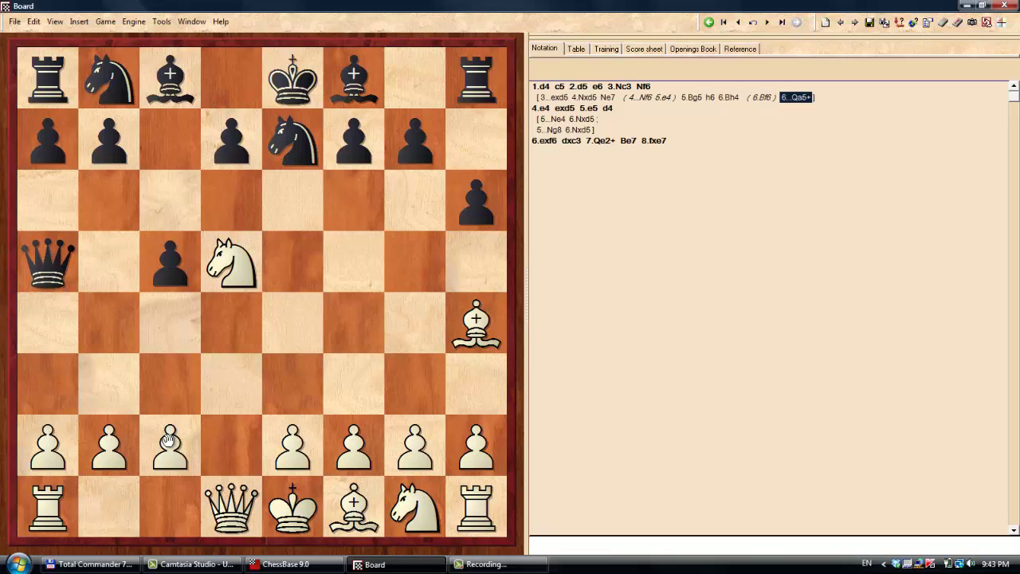
left_click_drag(170, 441, 170, 383)
left_click_drag(292, 138, 354, 261)
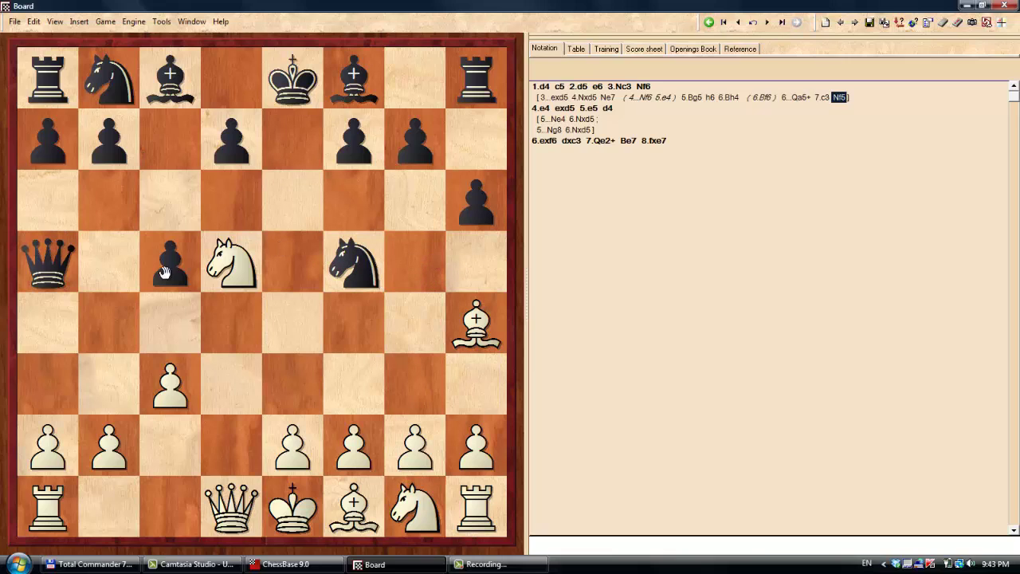
mouse_move(240, 275)
left_mouse_down()
mouse_move(180, 121)
mouse_move(231, 263)
left_mouse_up()
left_click_drag(475, 323, 416, 390)
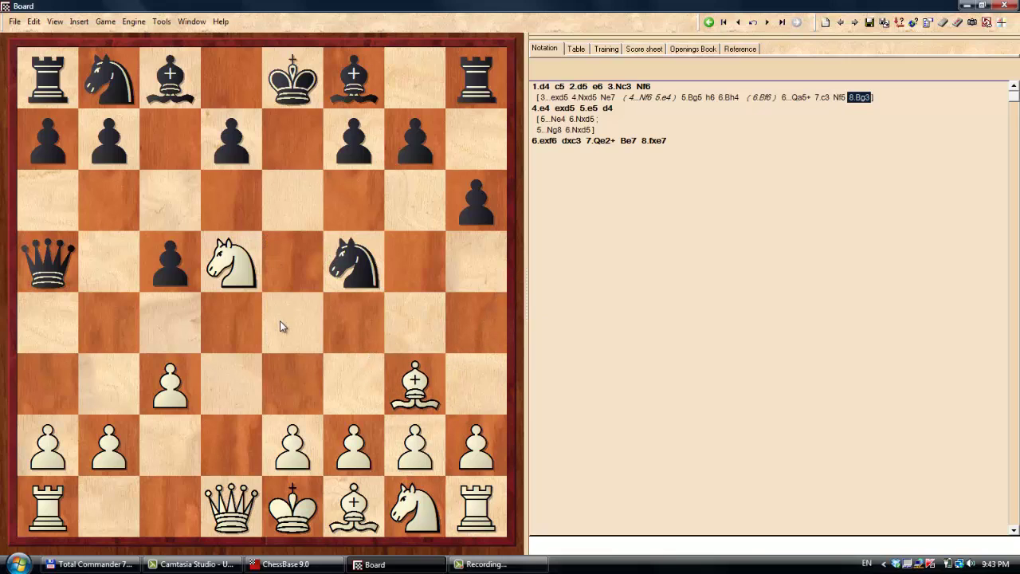
key("Left")
left_click_drag(231, 506, 48, 323)
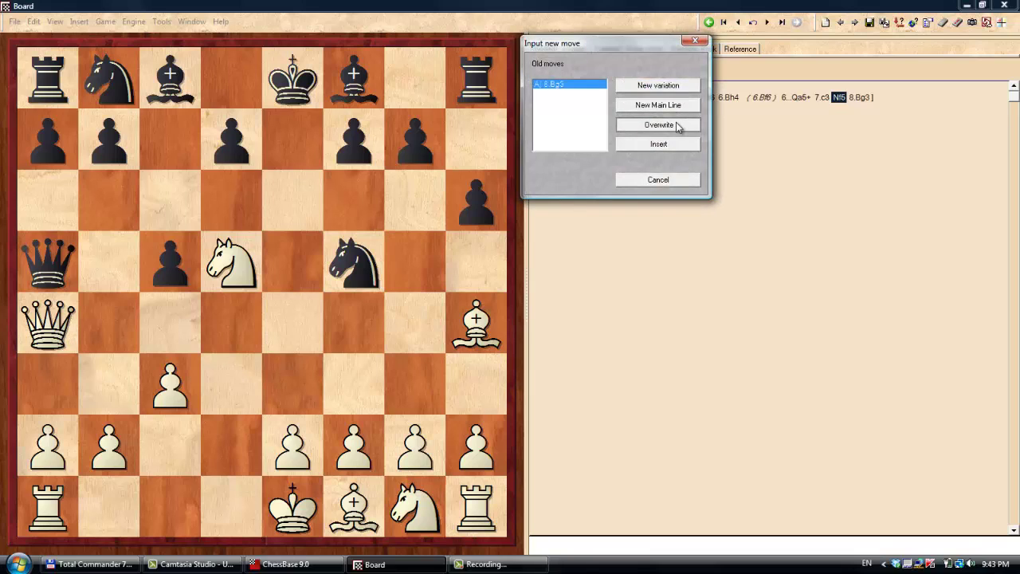
Overwrite 8.Bg3 with 8.Qa4 and finish the trap with 8...Qxa4 9.Nc7#
left_click(678, 125)
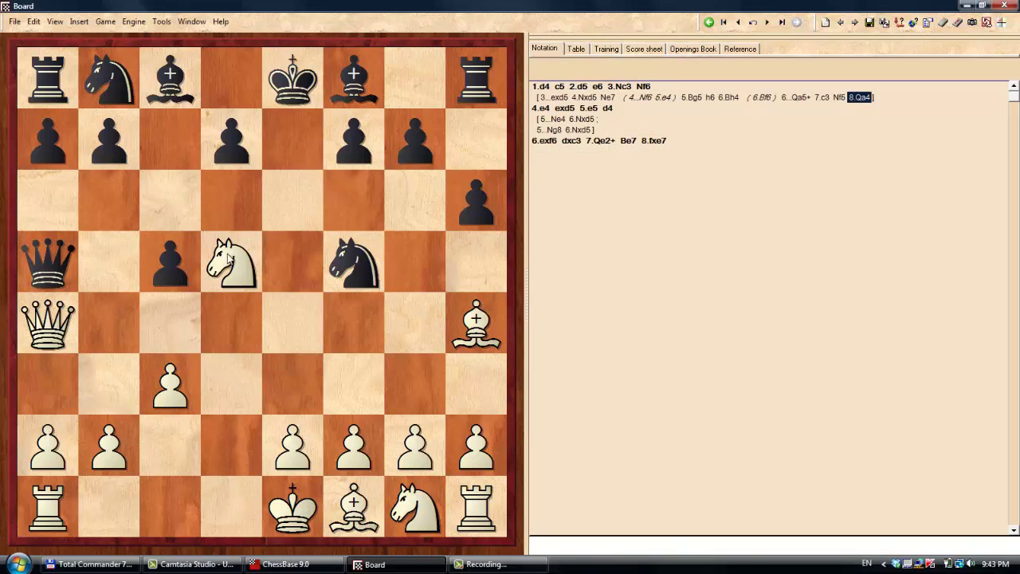
left_click_drag(231, 263, 170, 148)
left_click(47, 301)
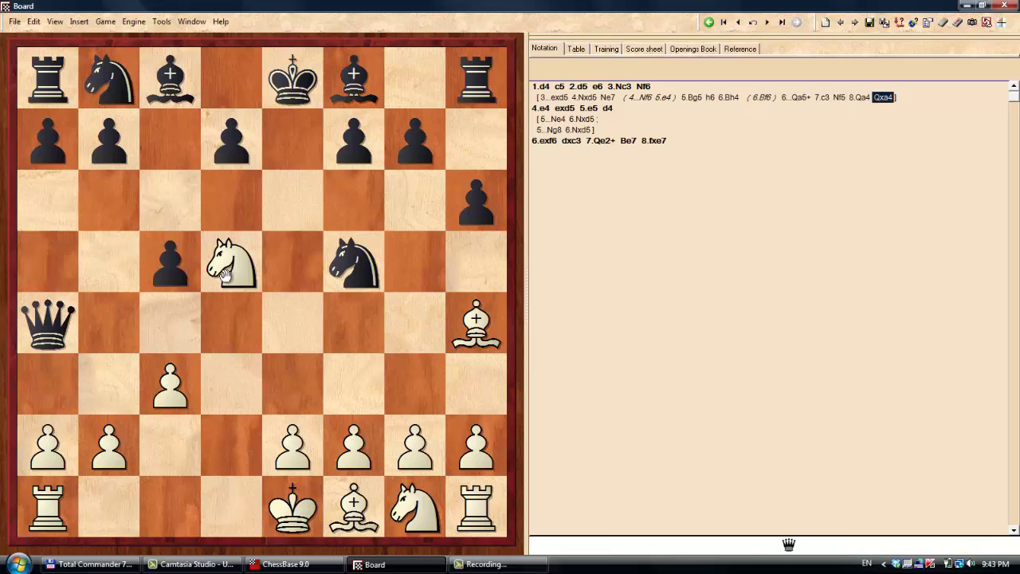
left_click_drag(226, 271, 180, 169)
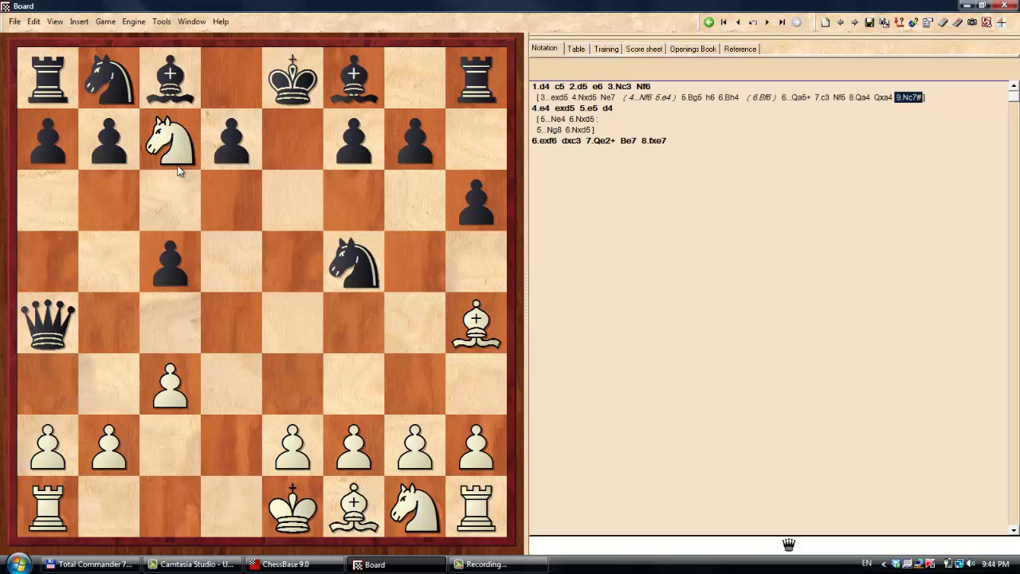
Add 2...Nf6 3.Nc3 d6 as a new variation after 2.d5
key("Home")
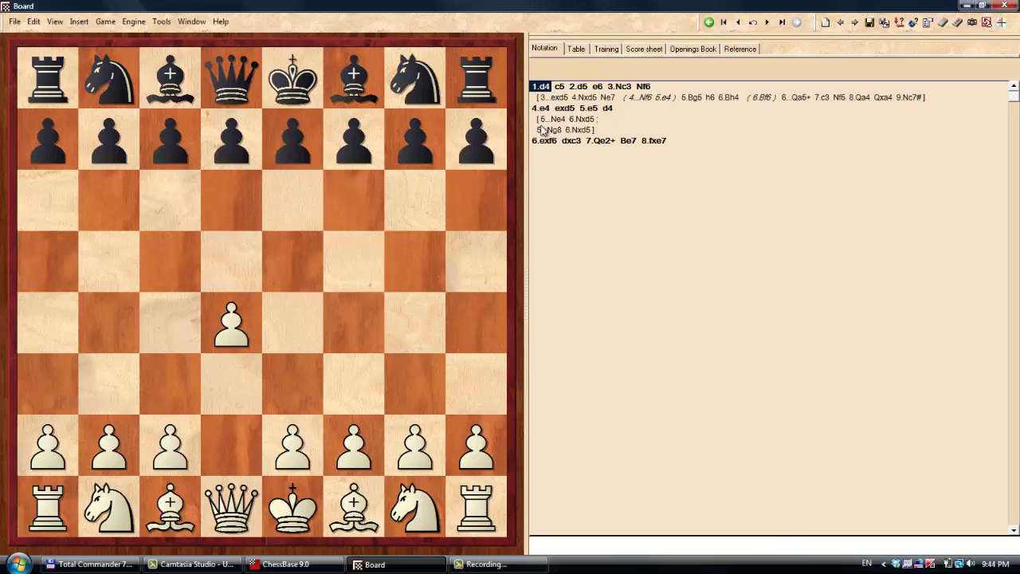
key("Right")
key("Right")
key("Right")
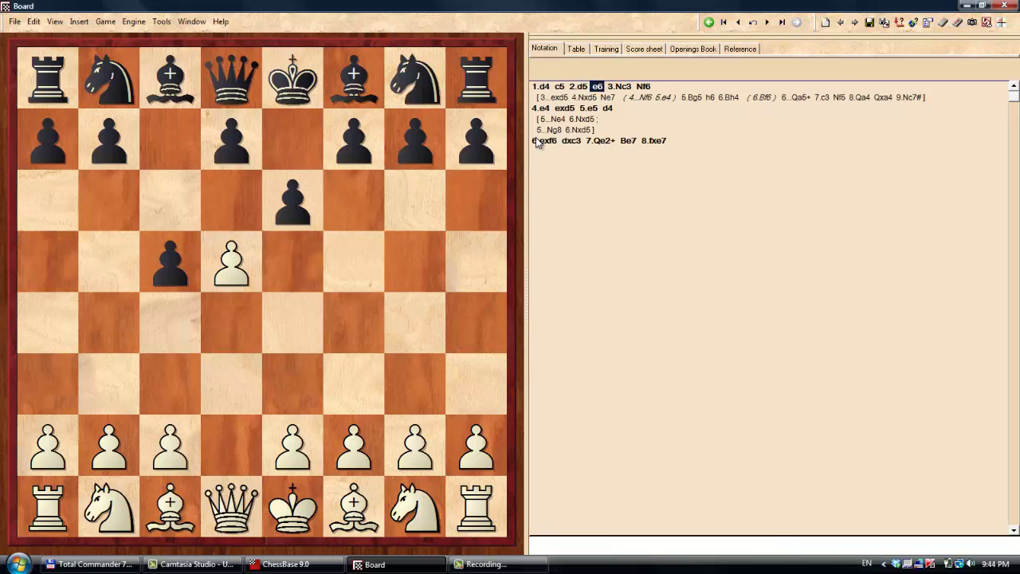
key("Left")
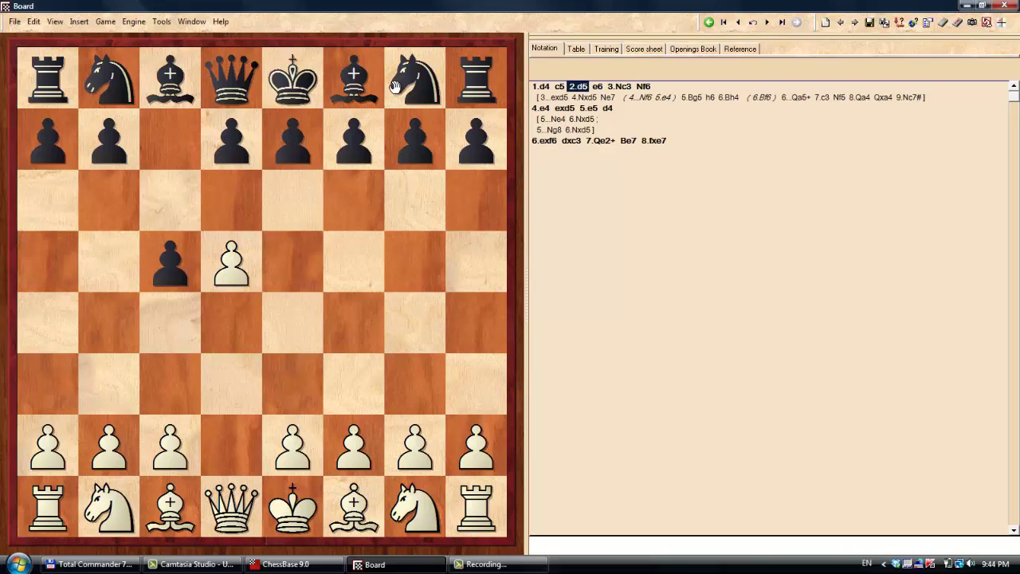
left_click_drag(396, 87, 368, 205)
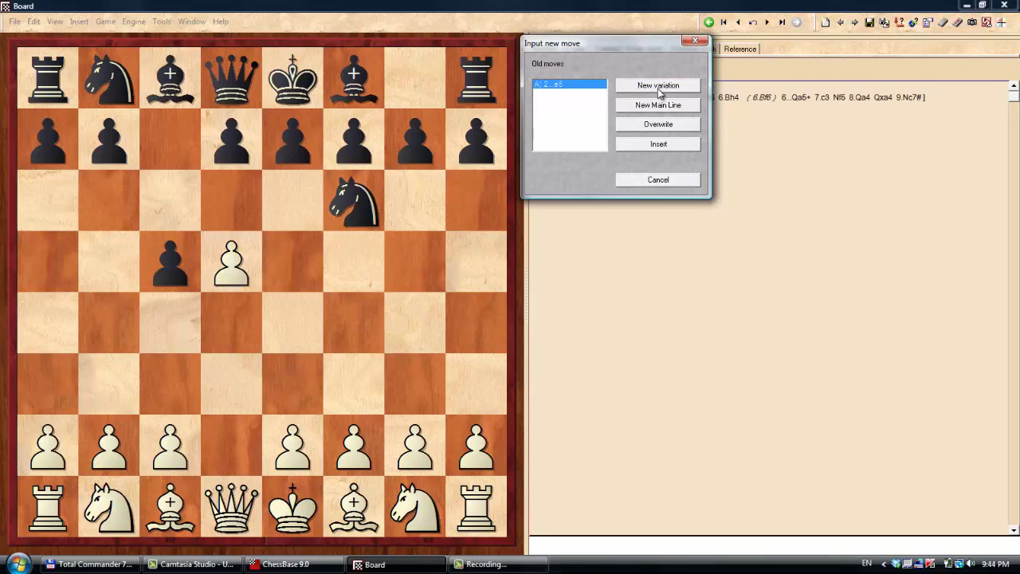
left_click(654, 86)
left_click_drag(116, 510, 171, 379)
left_click_drag(232, 140, 235, 203)
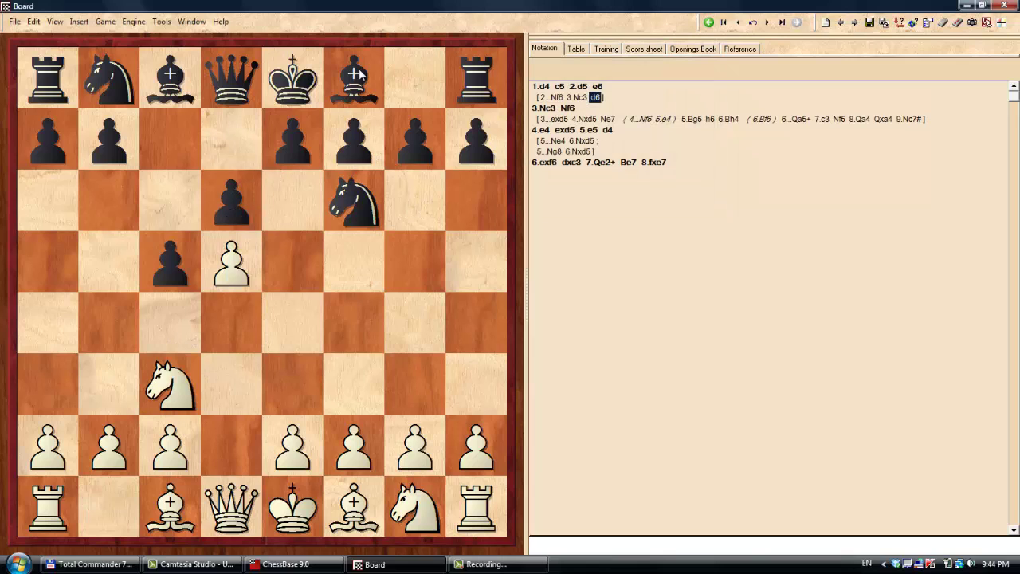
left_click_drag(293, 136, 370, 203)
Add 4...d6 5.dxe6 as a new variation instead of 4...exd5
key("Left")
key("Left")
key("Left")
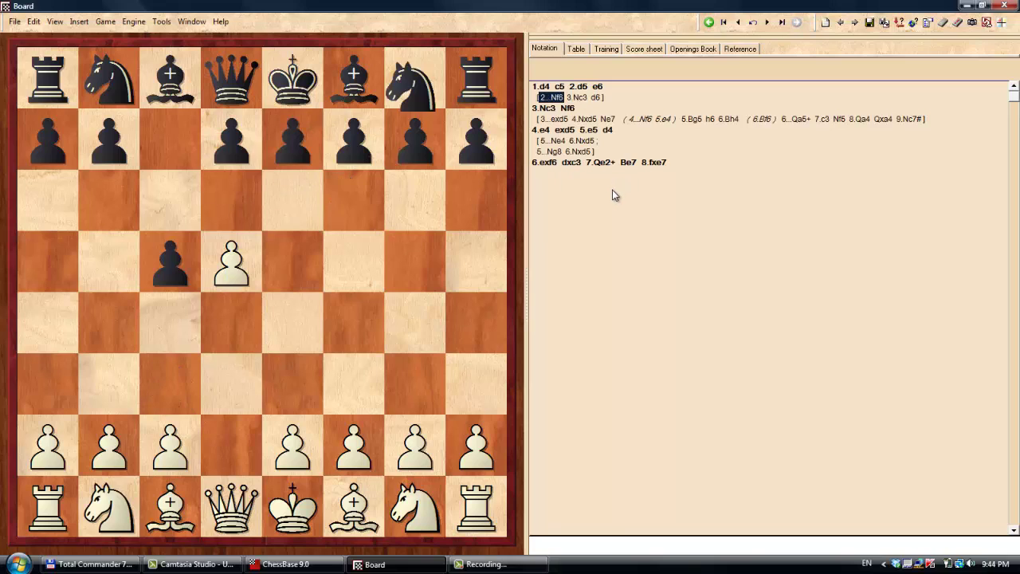
key("Right")
key("Right")
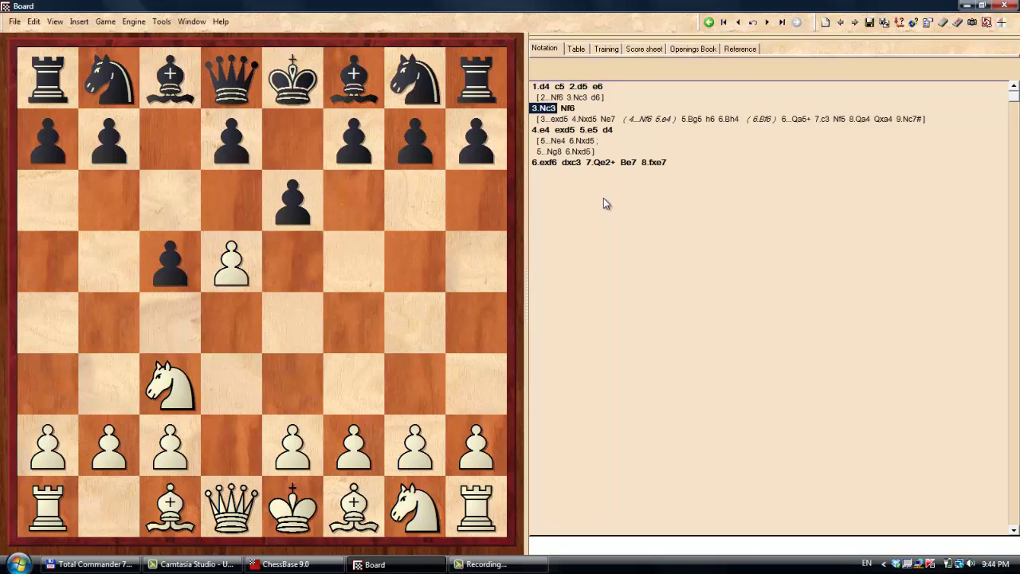
key("Right")
key("Right")
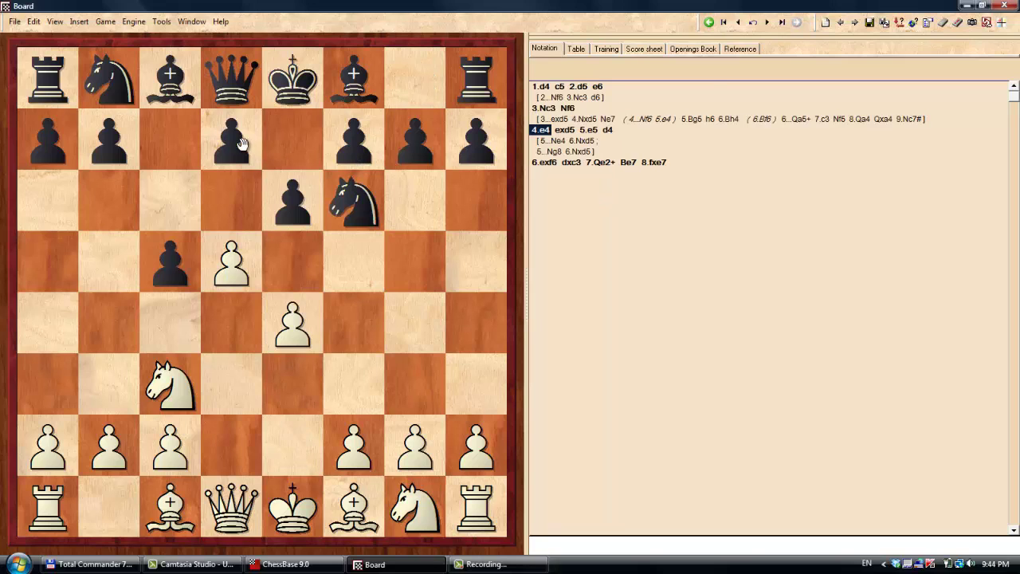
left_click_drag(237, 150, 231, 201)
left_click(688, 86)
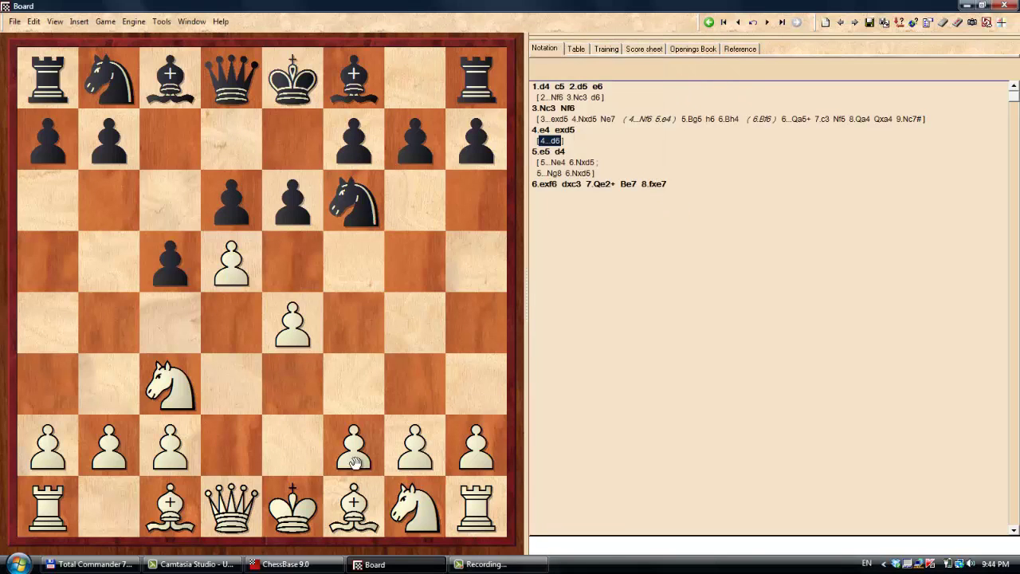
left_click_drag(359, 483, 379, 504)
left_click_drag(218, 264, 271, 187)
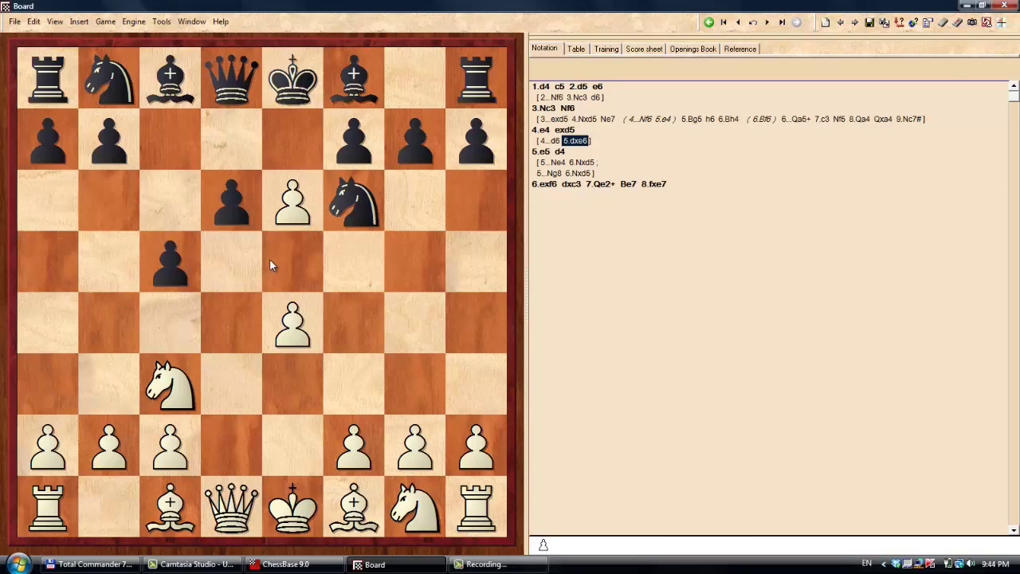
key("Left")
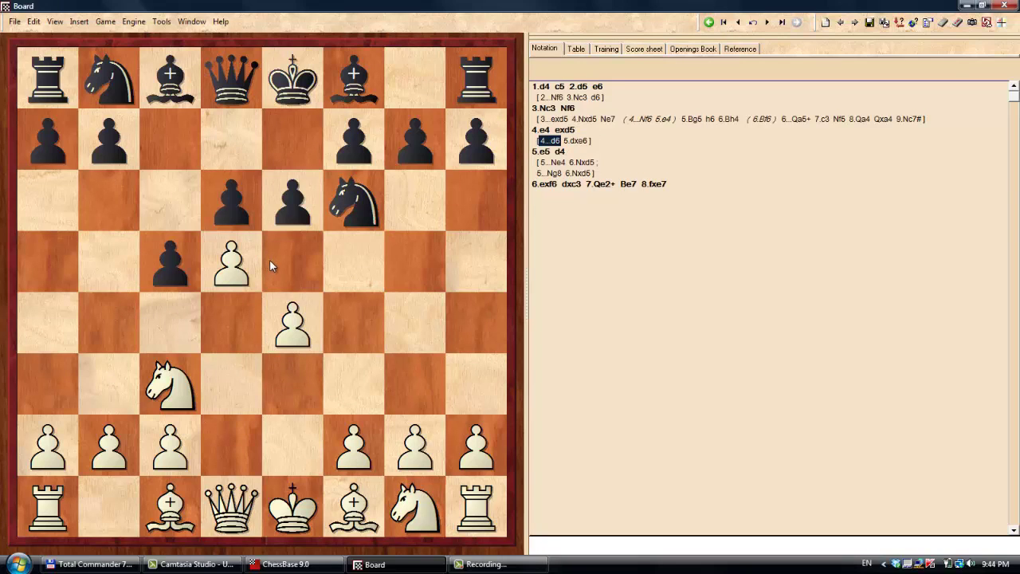
key("Left")
key("Left")
key("Left")
key("Right")
key("Left")
key("Left")
key("Left")
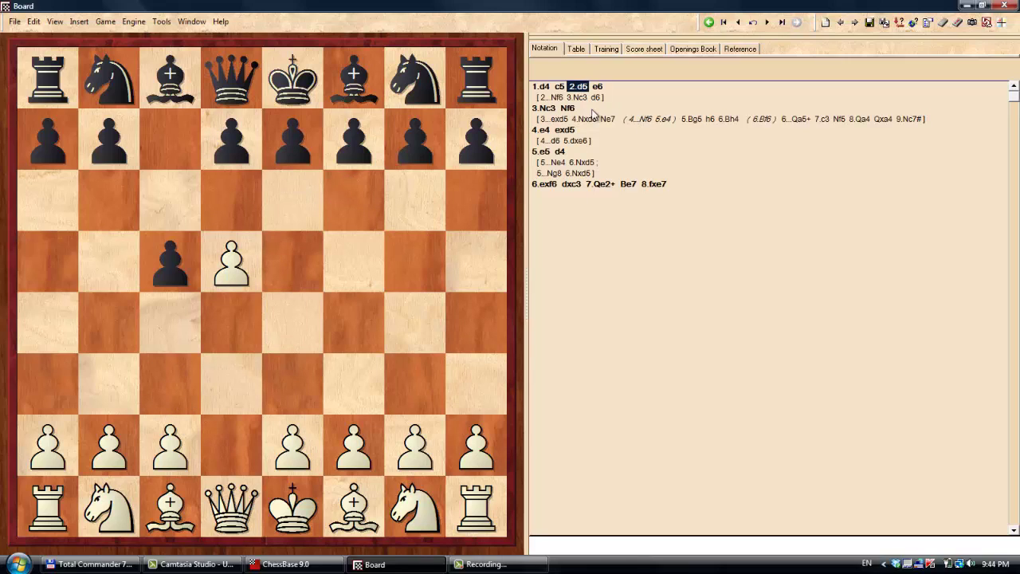
In the 2...Nf6 line, continue after 3...d6 with 4.e4 g6
left_click(568, 99)
key("Right")
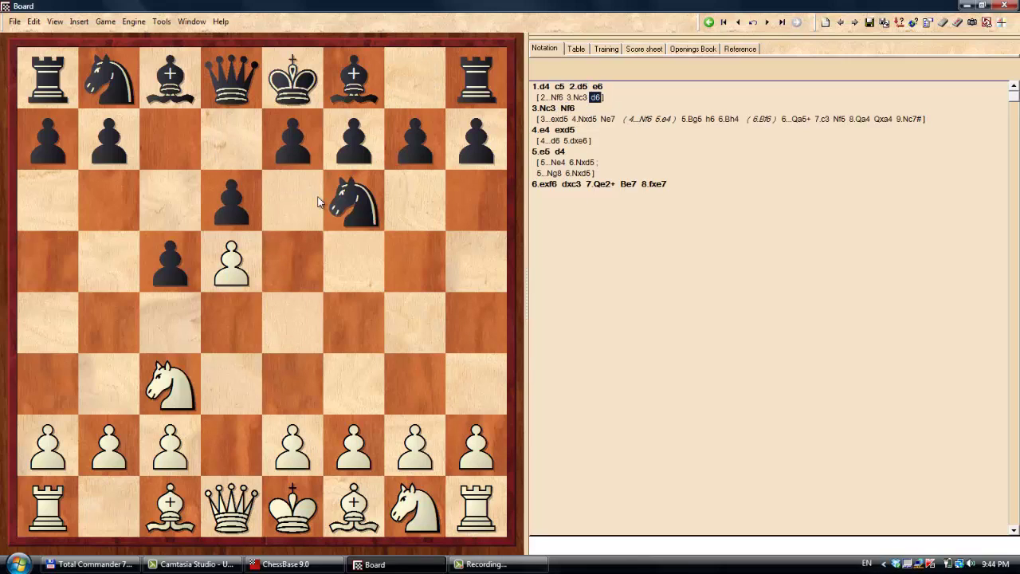
left_click(317, 326)
left_click(415, 200)
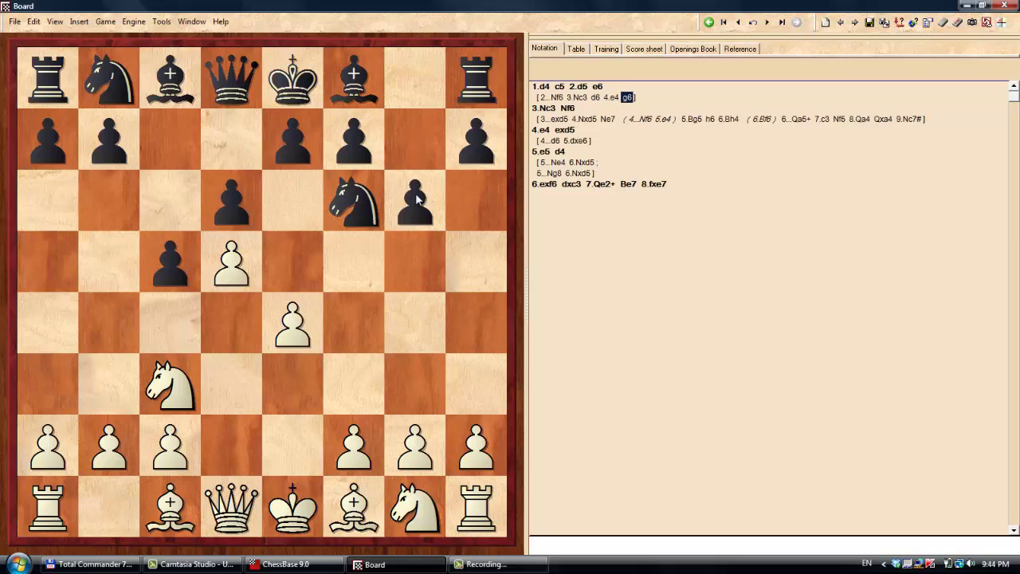